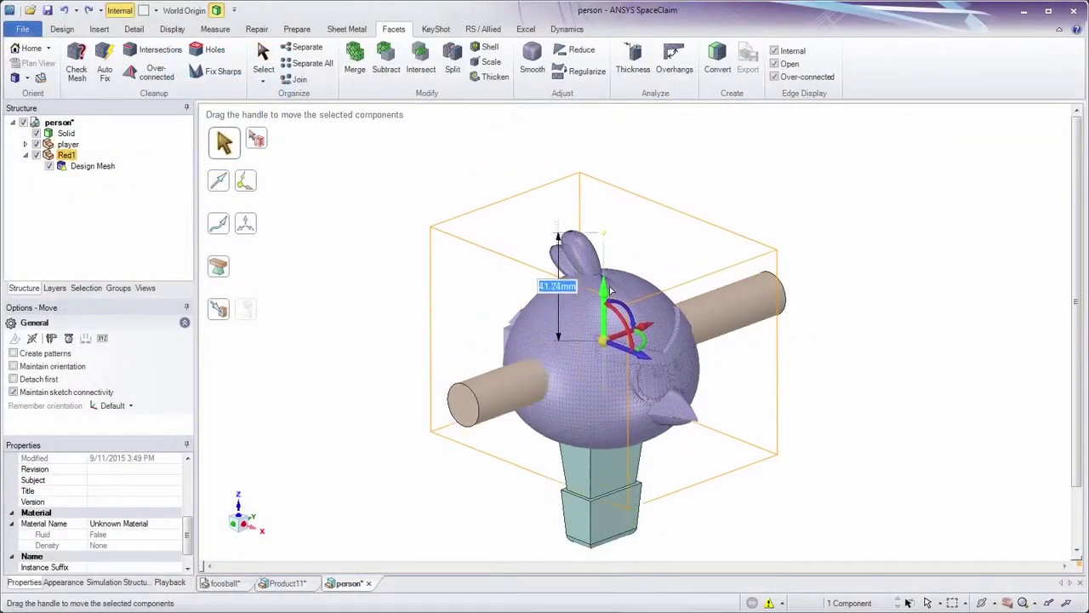
# - Merge the figure's head and body meshes, then subtract the rod cylinder from the figure to leave a hole
pyautogui.click(362, 73)
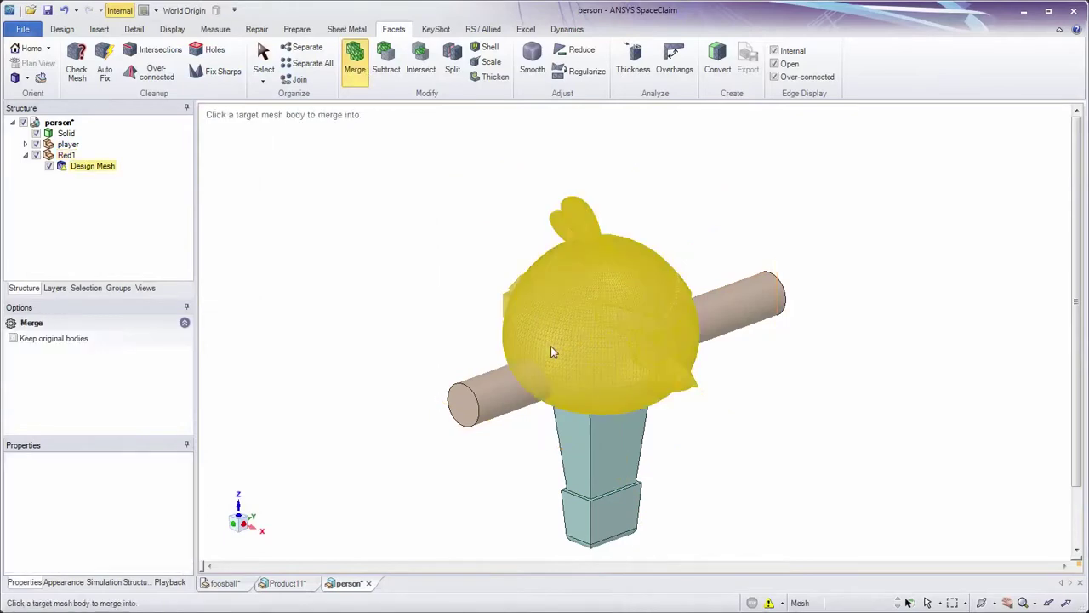
pyautogui.click(386, 68)
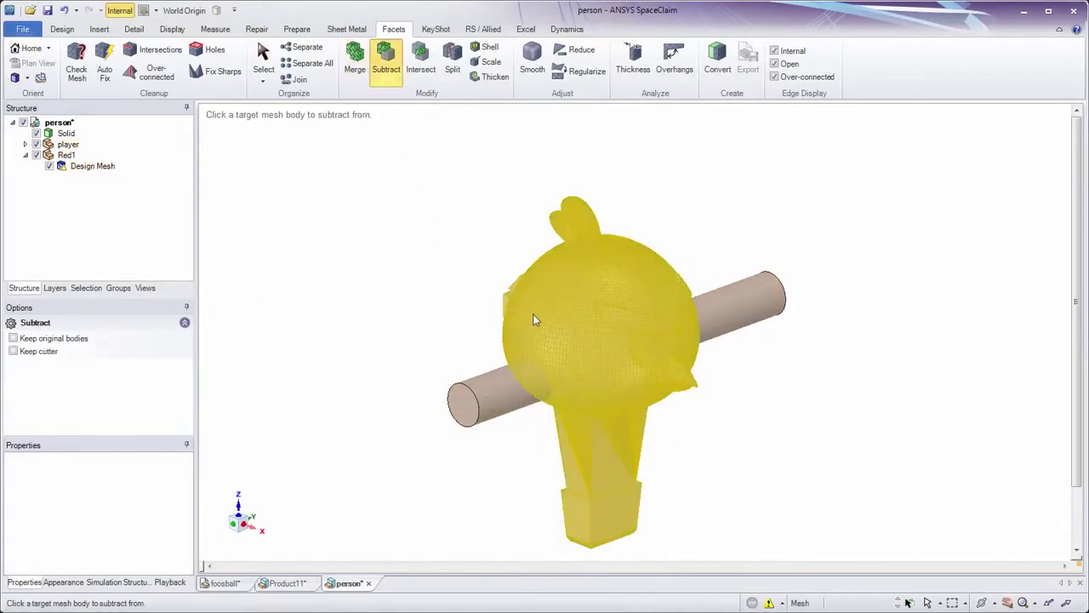
pyautogui.click(536, 317)
pyautogui.click(511, 388)
pyautogui.moveTo(544, 340); pyautogui.dragTo(509, 4, button='middle')
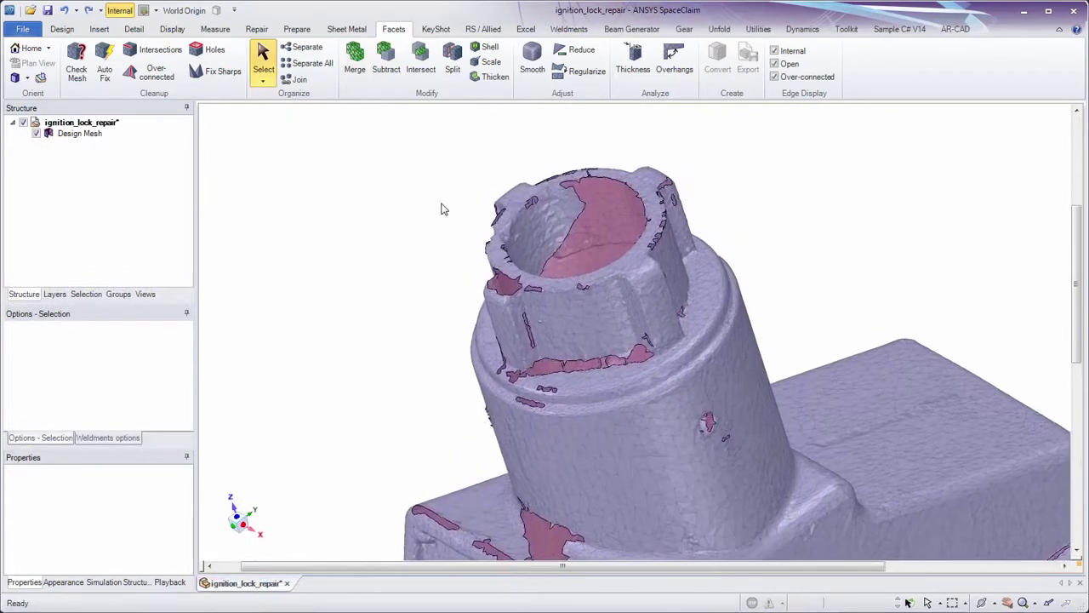
# - Run Check Mesh on the ignition lock Design Mesh, then apply Auto Fix
pyautogui.click(82, 134)
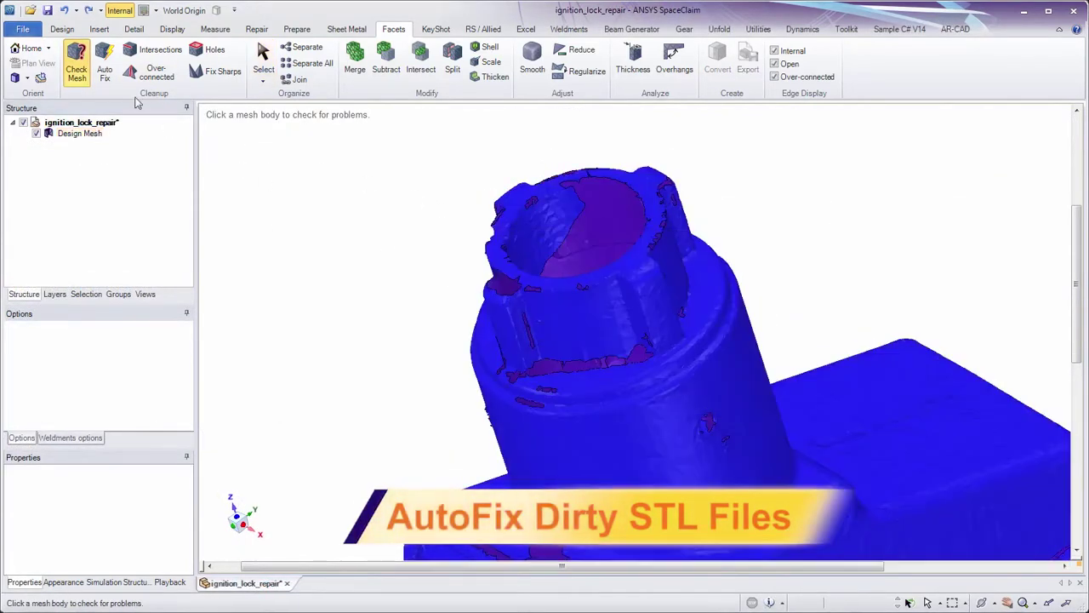
pyautogui.click(105, 68)
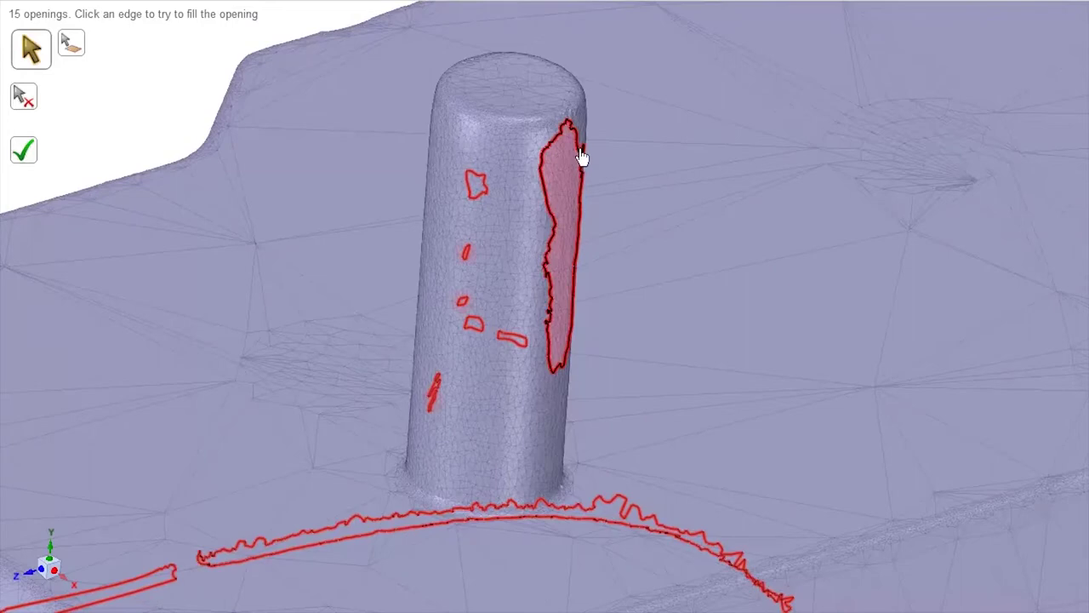
# - Fill the openings along the pin and the long curved edge, and inspect the protrusion area
pyautogui.click(581, 158)
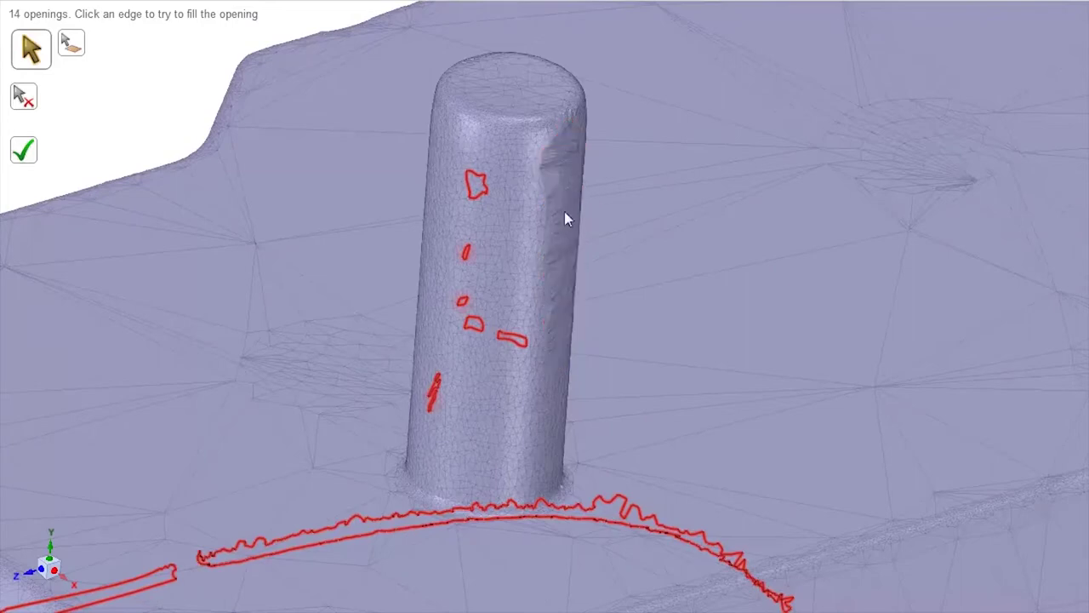
pyautogui.moveTo(565, 211); pyautogui.dragTo(460, 271, button='middle')
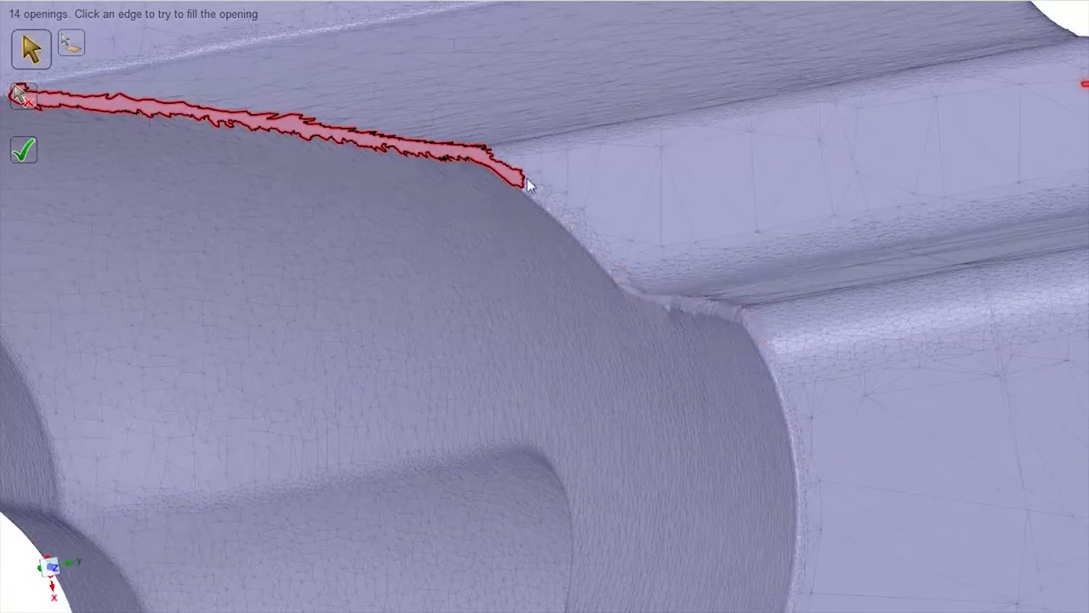
pyautogui.click(526, 185)
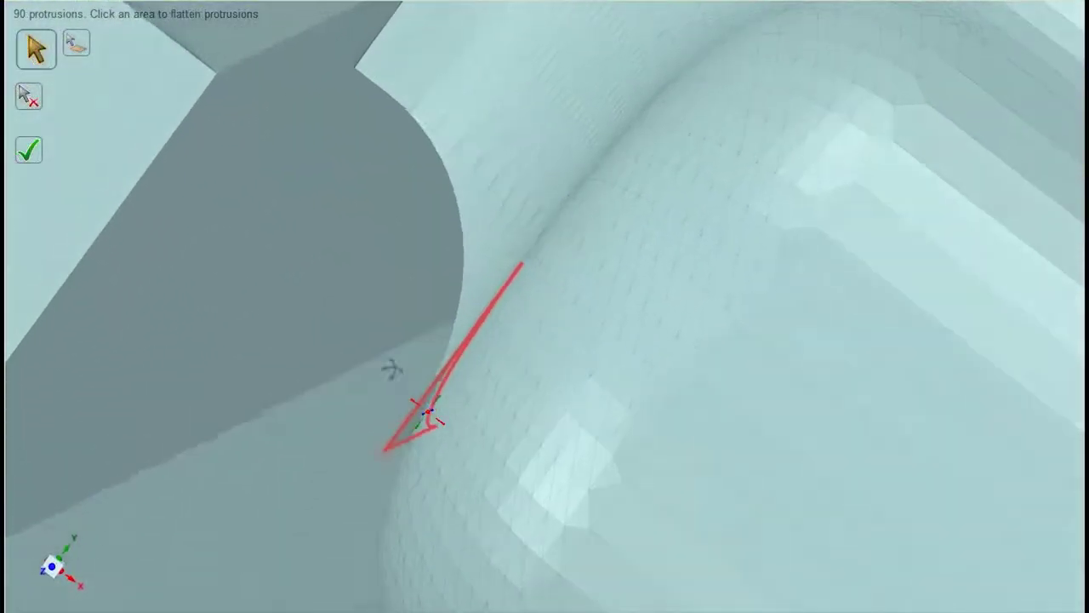
pyautogui.moveTo(392, 368); pyautogui.dragTo(425, 409, button='middle')
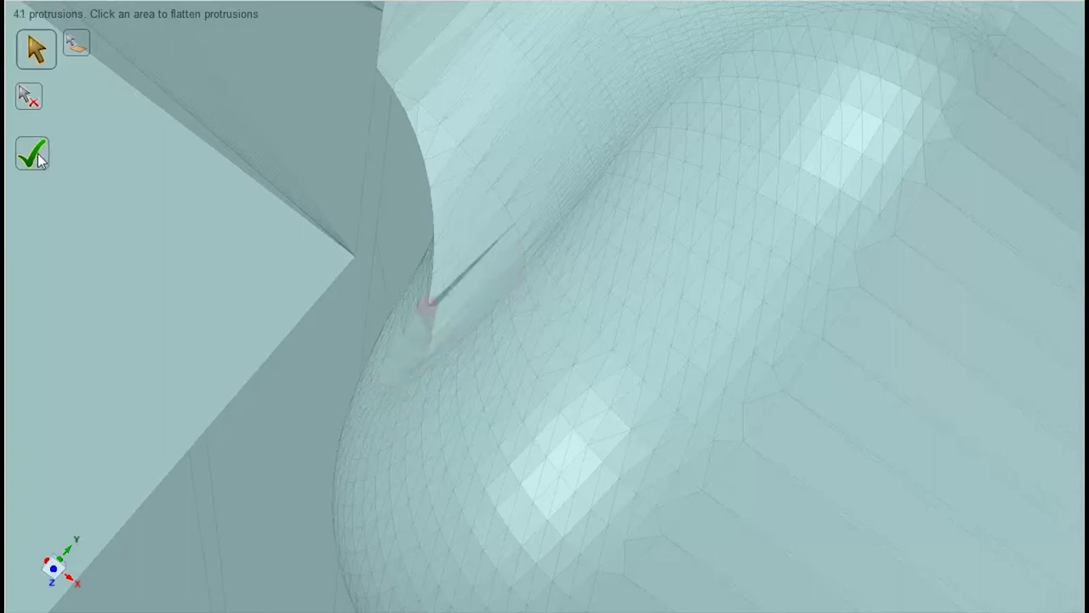
pyautogui.moveTo(452, 378)
pyautogui.mouseDown(button='middle')
pyautogui.moveTo(499, 345)
pyautogui.moveTo(513, 287)
pyautogui.moveTo(453, 342)
pyautogui.mouseUp(button='middle')
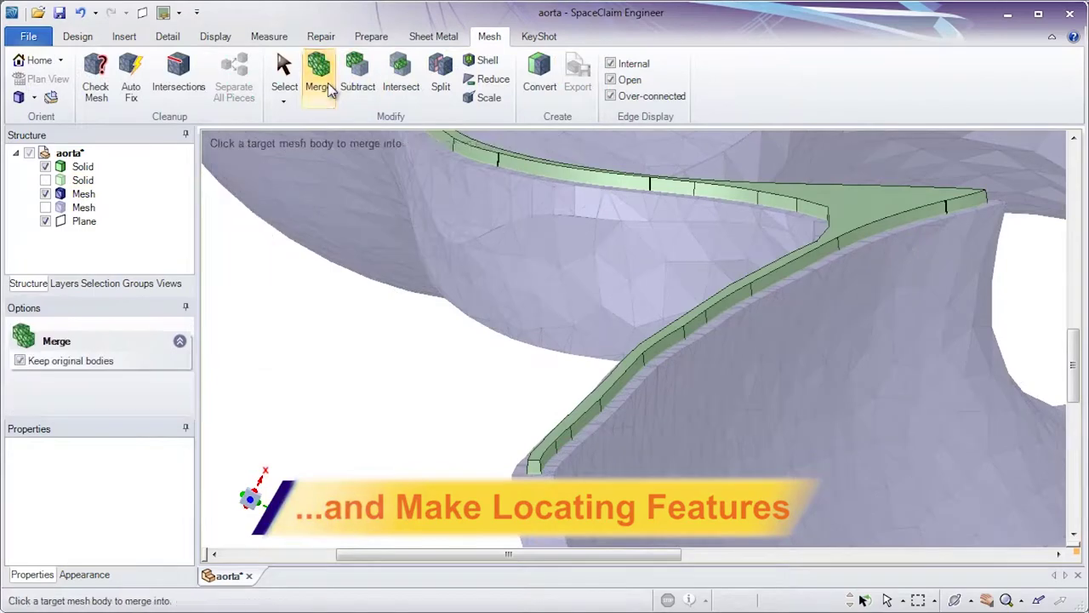
# - Merge the locating key into the aorta mesh and move the upper half up 59.996 mm
pyautogui.click(624, 417)
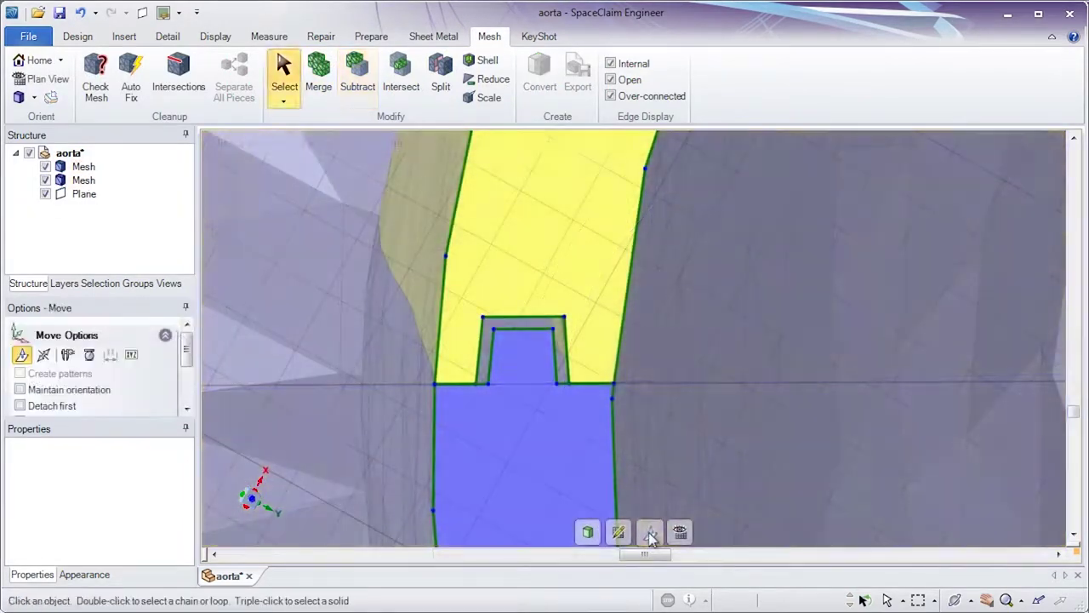
pyautogui.moveTo(601, 326); pyautogui.dragTo(491, 269)
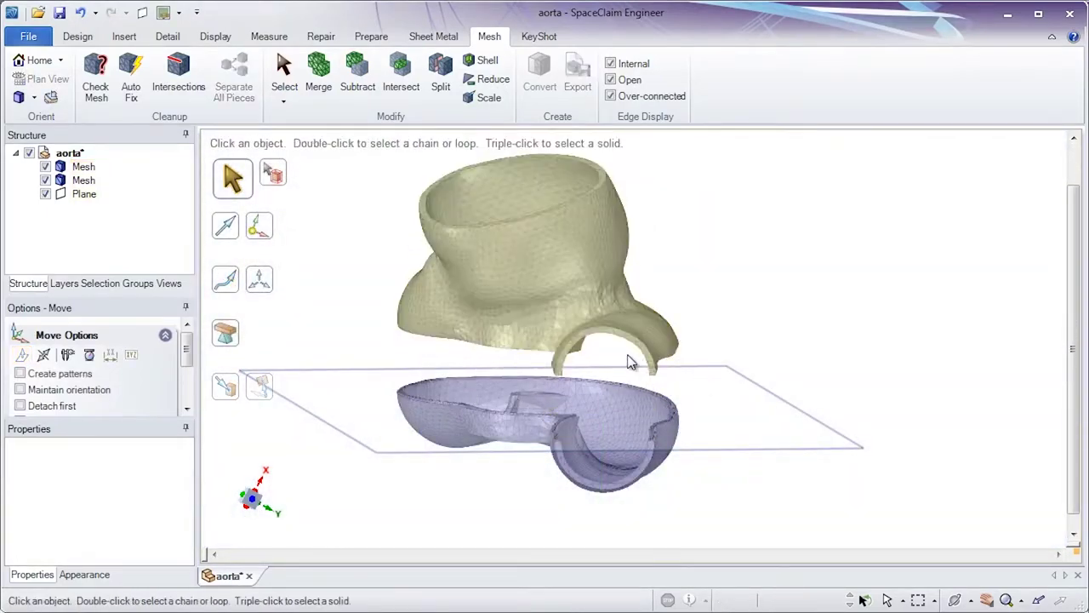
pyautogui.scroll(10, 510, 196)
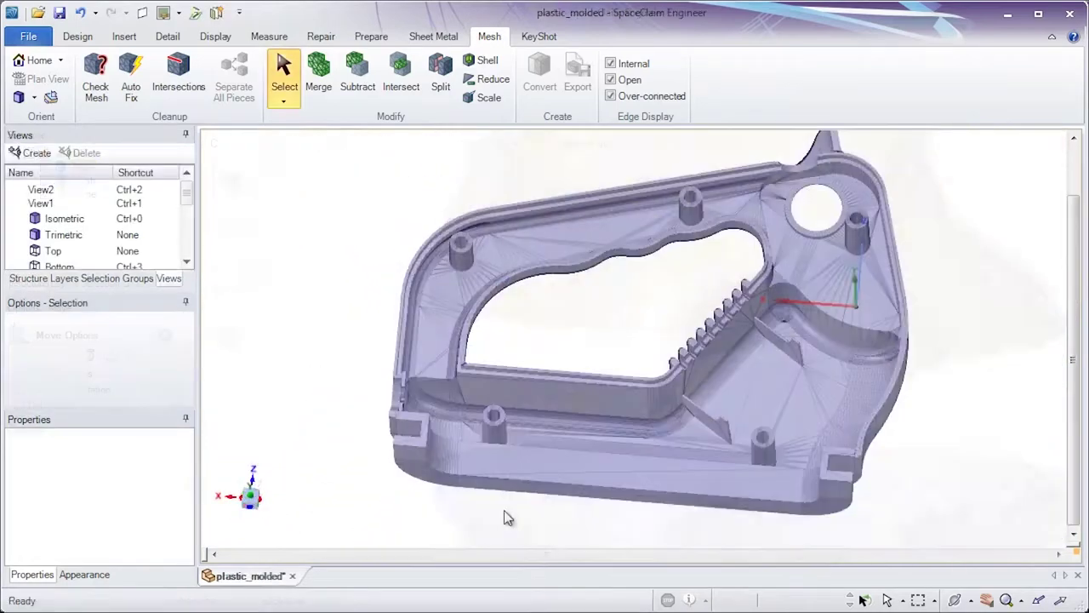
pyautogui.moveTo(506, 516); pyautogui.dragTo(510, 555, button='middle')
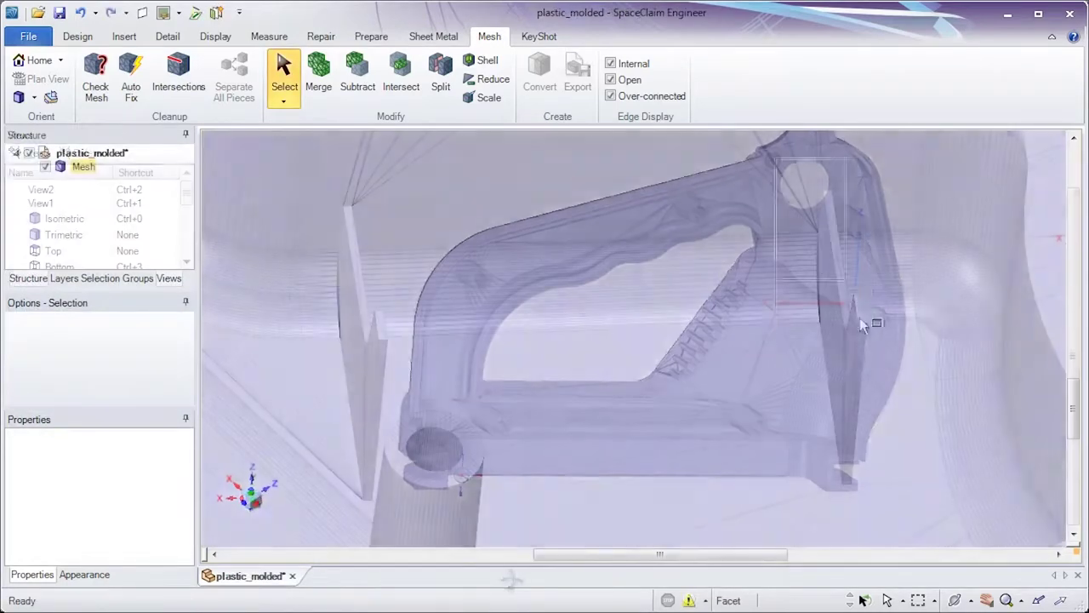
# - Separate the thin fin into its own piece, convert it to a solid with merged faces, and round it
pyautogui.moveTo(774, 159); pyautogui.dragTo(895, 530)
pyautogui.rightClick(828, 258)
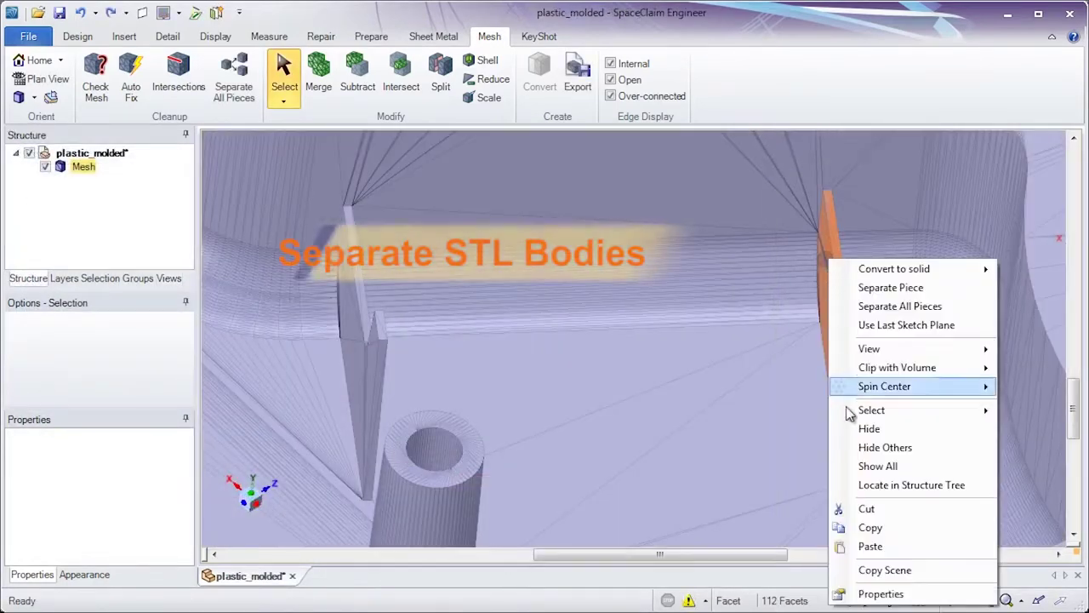
pyautogui.click(883, 509)
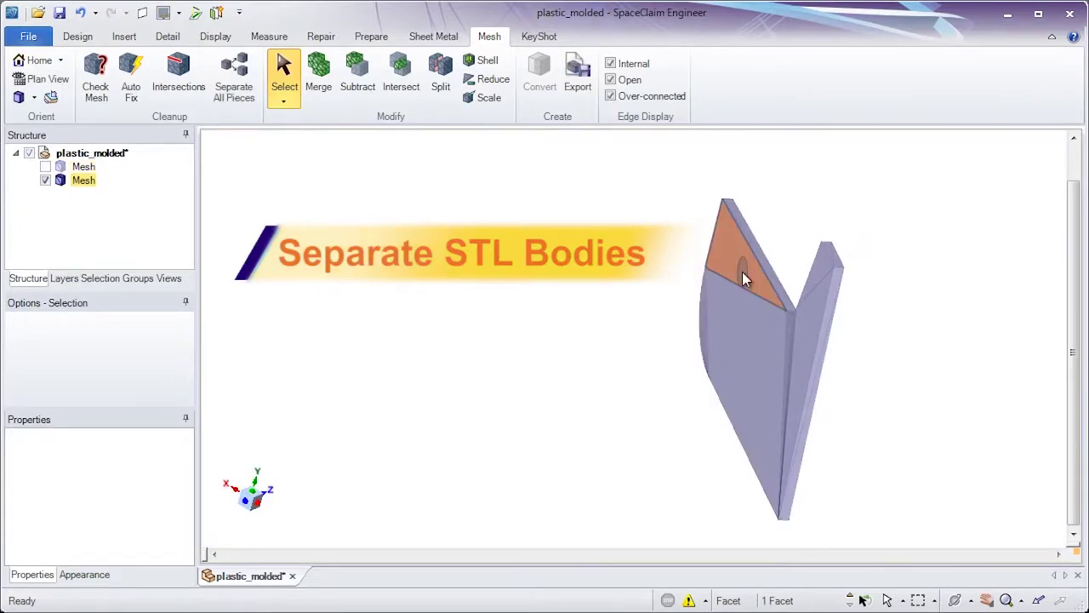
pyautogui.rightClick(742, 279)
pyautogui.moveTo(790, 288)
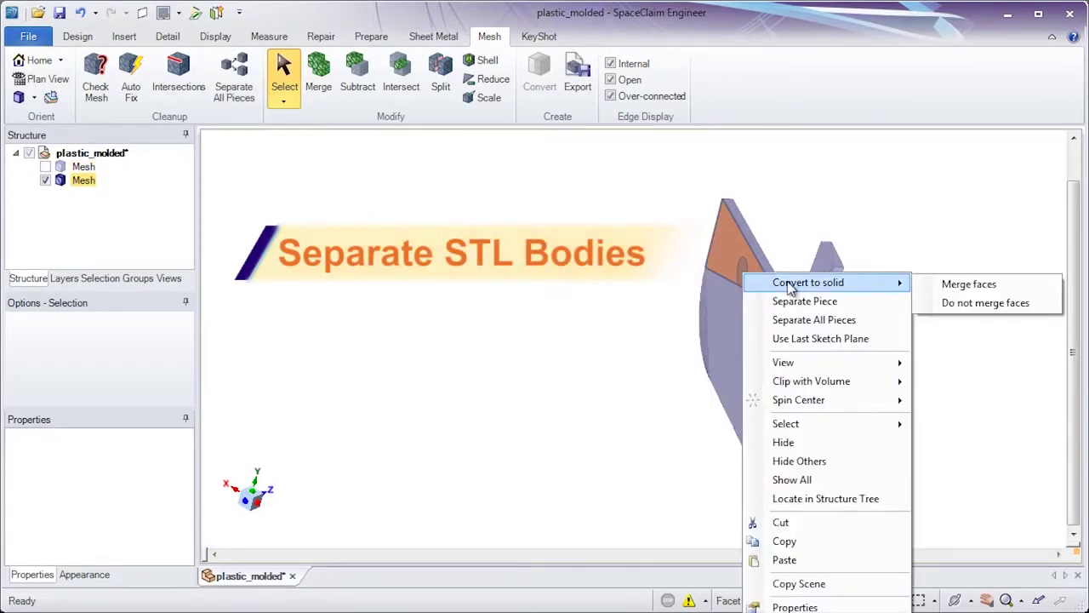
pyautogui.click(968, 284)
pyautogui.press('p')
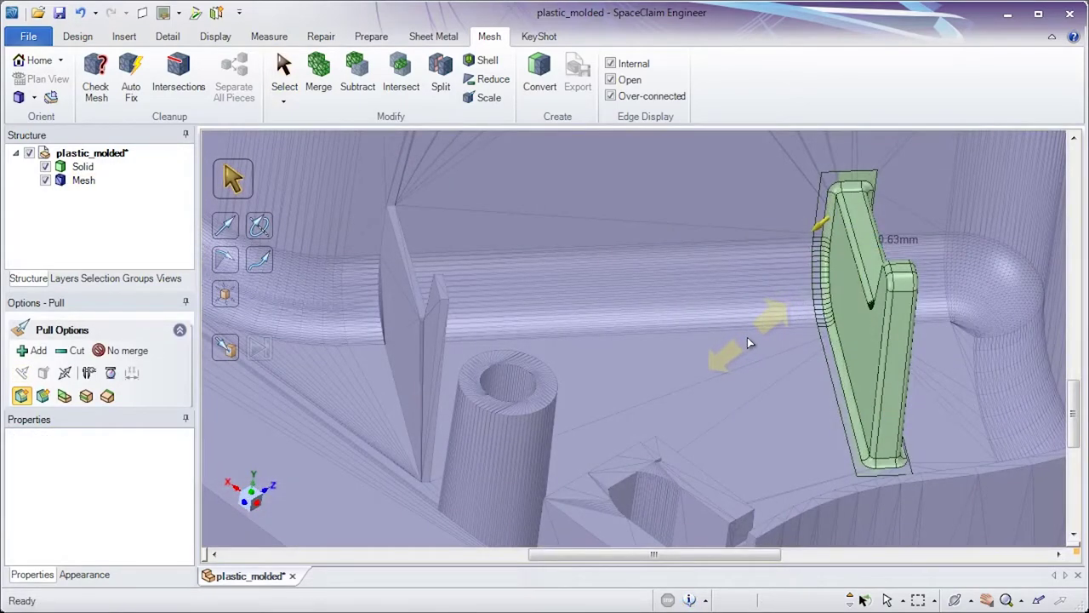
# - Place a copy of the rounded fin to the left and merge both fins into the molded mesh
pyautogui.press('m')
pyautogui.keyDown('ctrl'); pyautogui.moveTo(732, 312); pyautogui.dragTo(364, 298); pyautogui.keyUp('ctrl')
pyautogui.press('Escape')
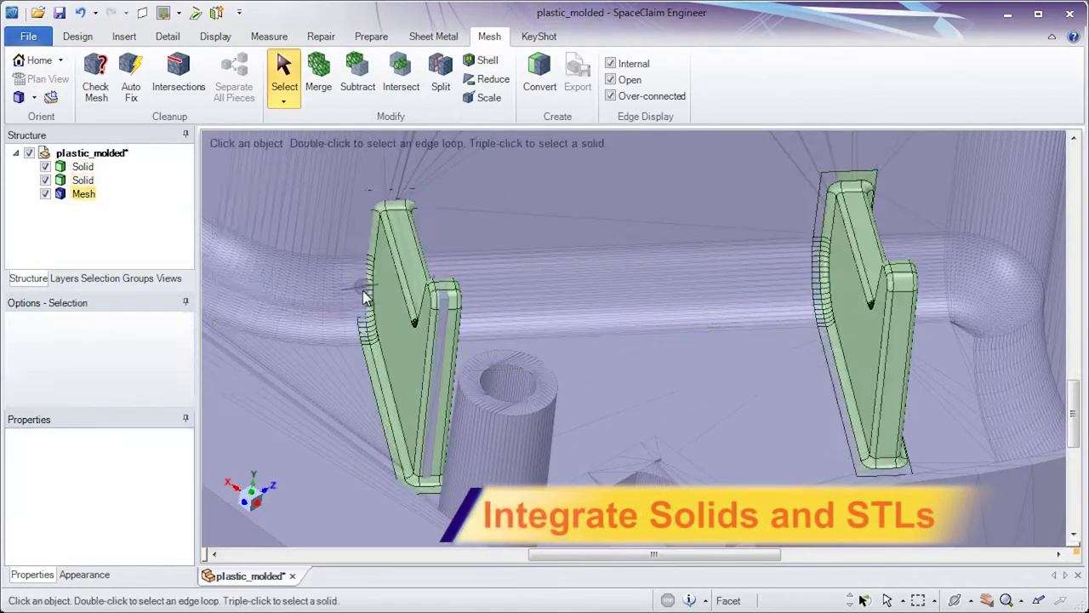
pyautogui.click(319, 76)
pyautogui.click(867, 322)
pyautogui.click(452, 308)
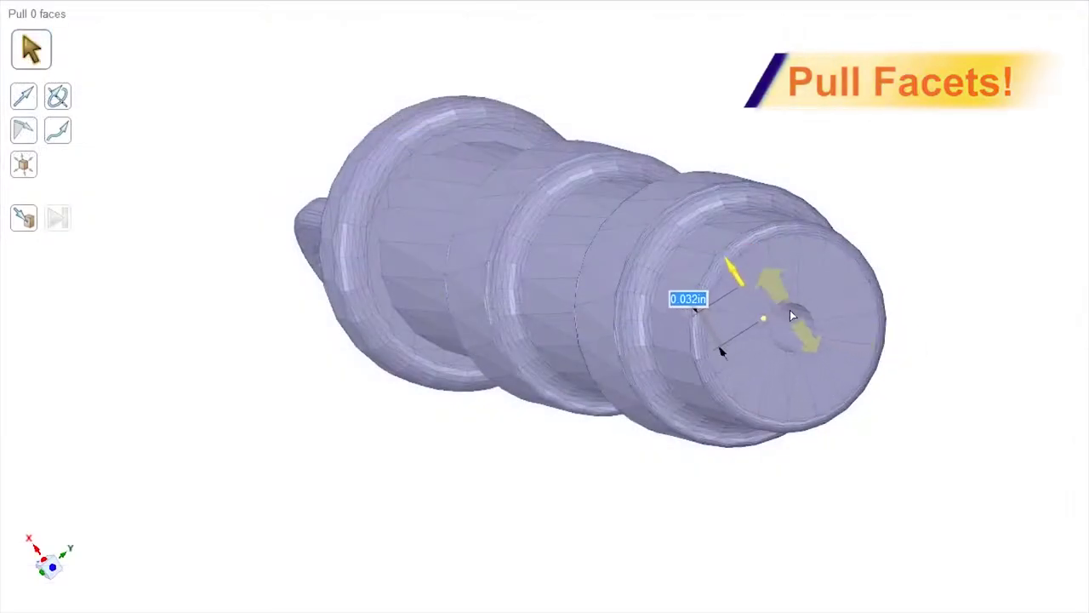
# - Select the cylinder's left-end facets and move them about 0.030 in along its axis
pyautogui.moveTo(170, 117); pyautogui.dragTo(505, 420)
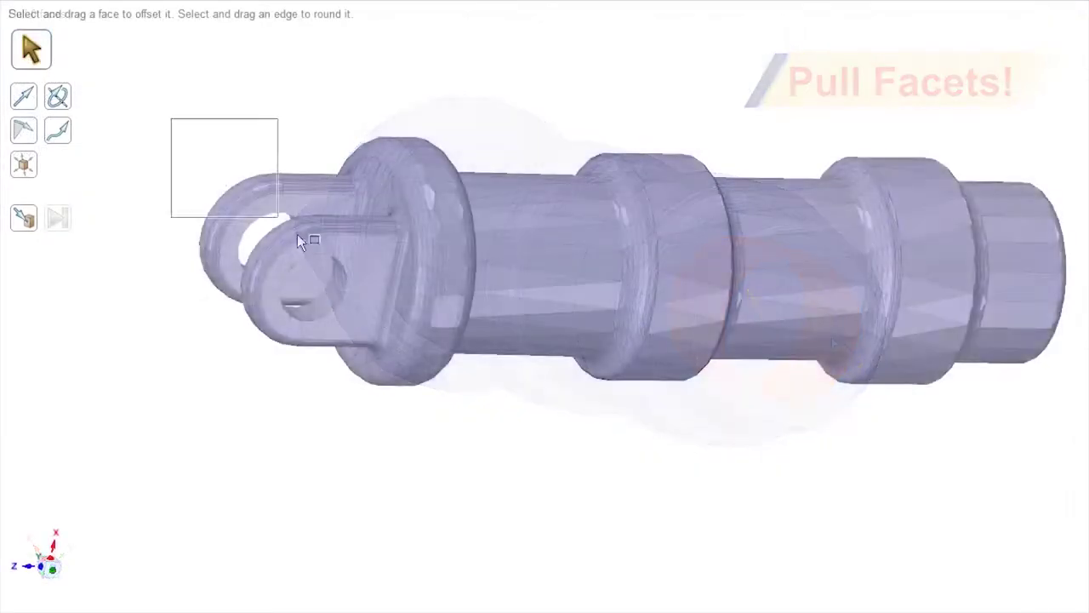
pyautogui.press('m')
pyautogui.moveTo(335, 240); pyautogui.dragTo(298, 247)
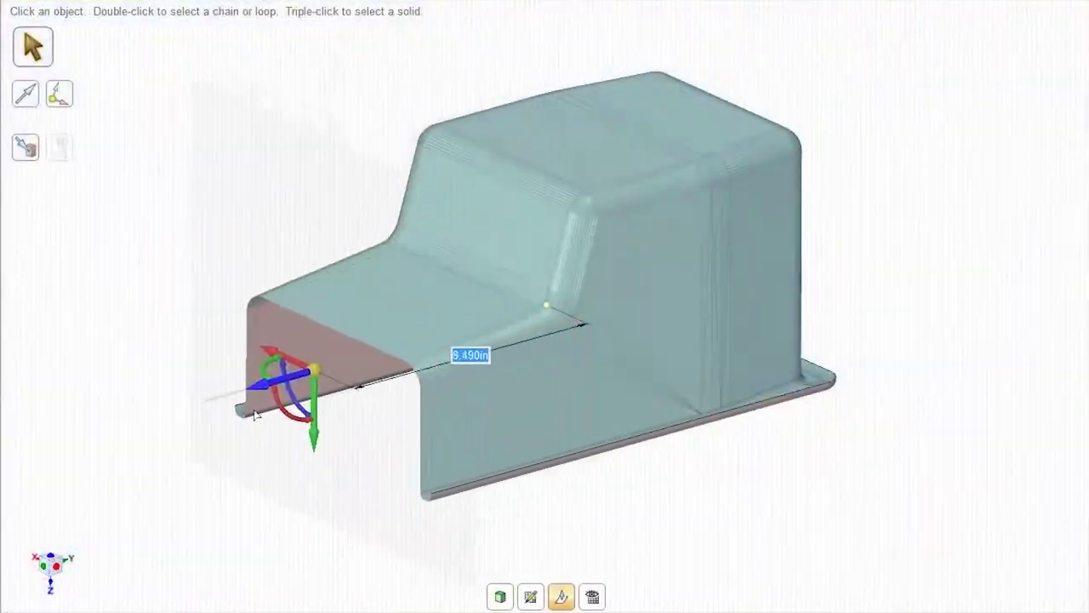
# - Pull the thickened cover's front face out to lengthen the front section to 13.780 in
pyautogui.moveTo(256, 415); pyautogui.dragTo(527, 394)
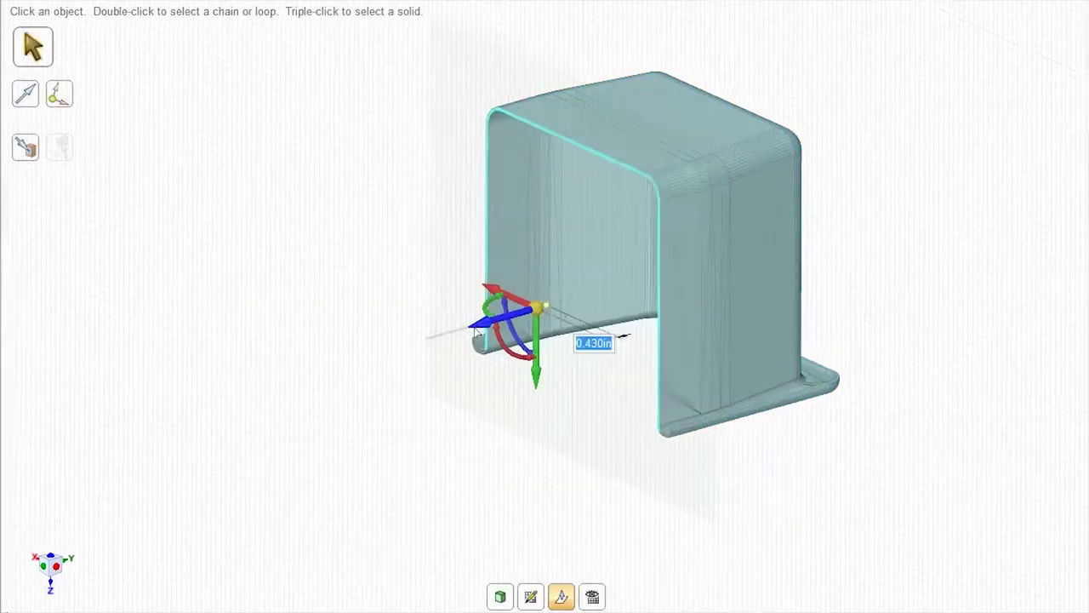
pyautogui.moveTo(494, 356); pyautogui.dragTo(166, 449)
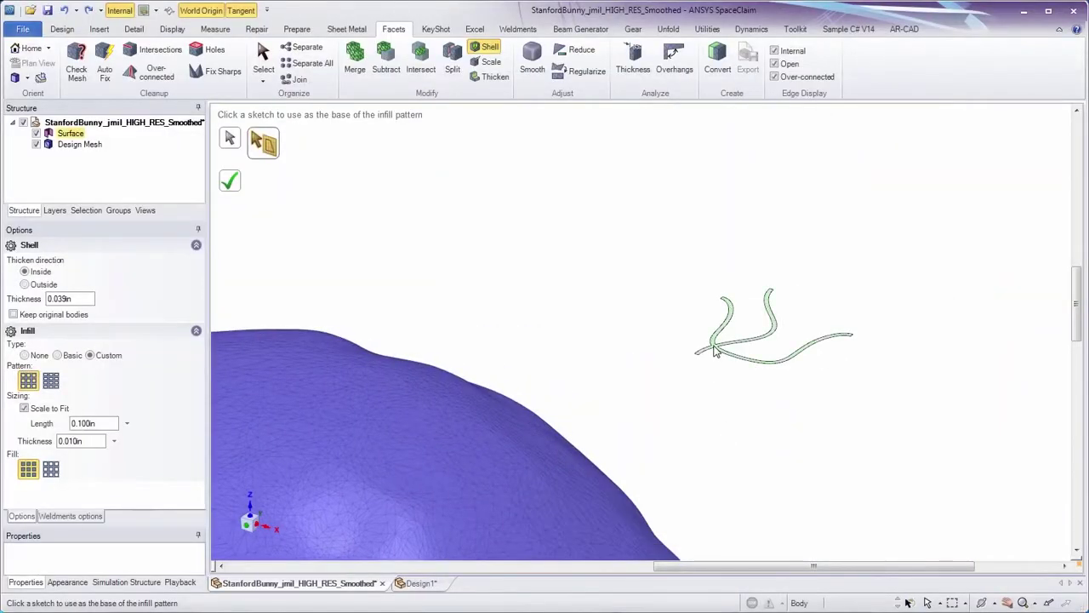
# - Use the sketched curve as the infill base for the 0.250 in bunny shell
pyautogui.click(715, 351)
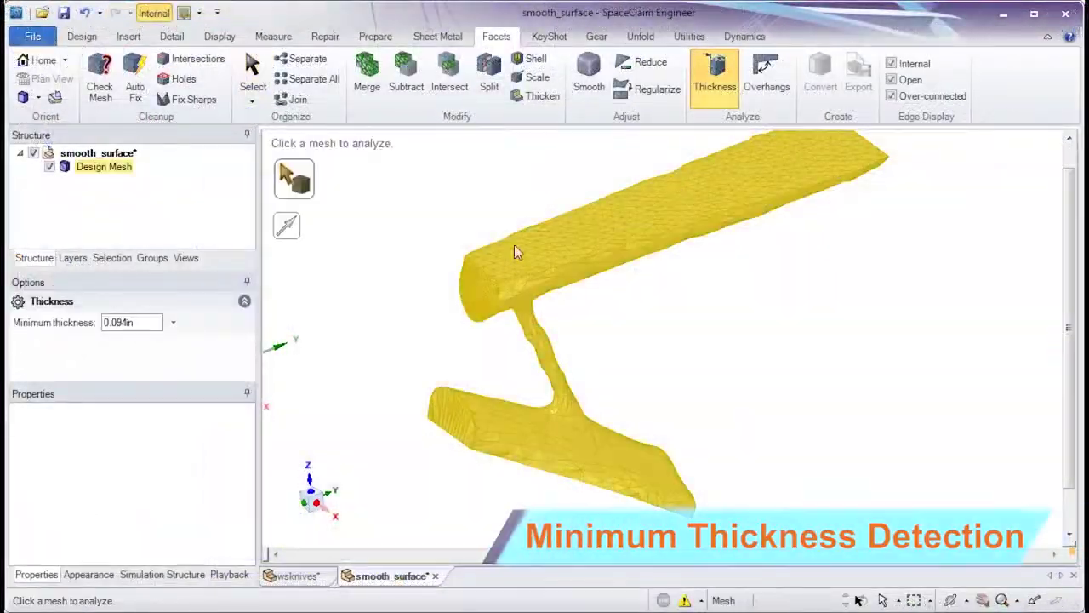
# - Show the mesh thickness, analyse the housing overhangs, and adjust the turbo deviation map's colour transition
pyautogui.click(515, 248)
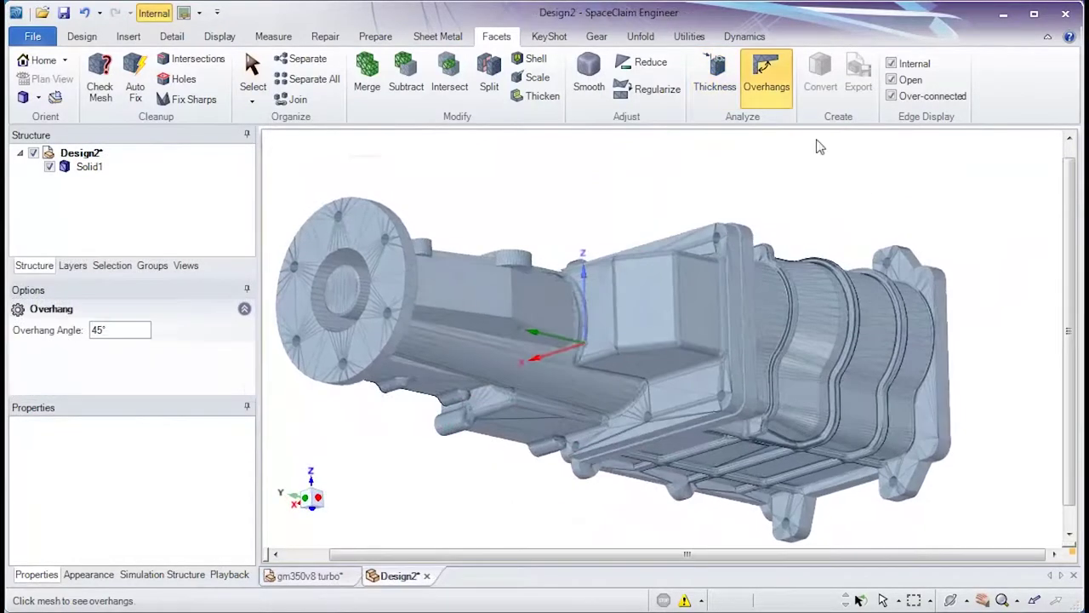
pyautogui.click(347, 309)
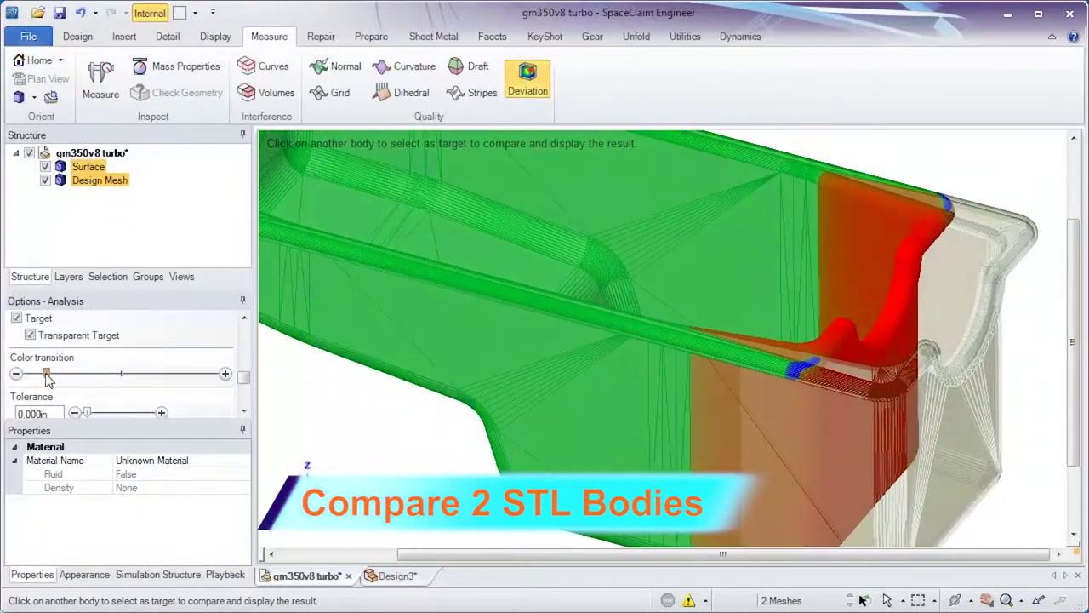
pyautogui.moveTo(47, 379)
pyautogui.mouseDown()
pyautogui.moveTo(32, 378)
pyautogui.moveTo(54, 381)
pyautogui.mouseUp()
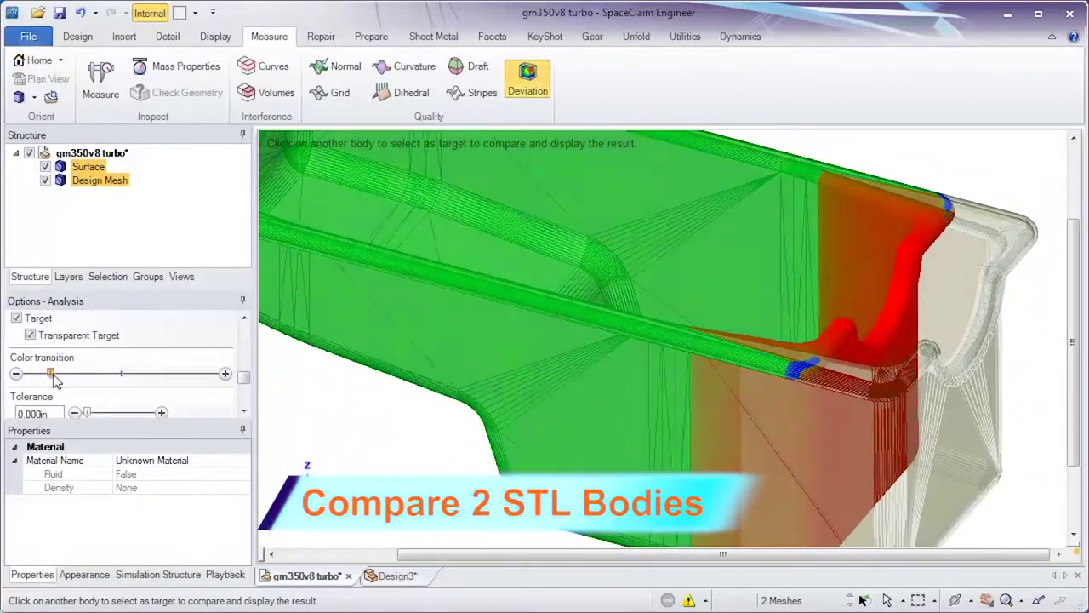